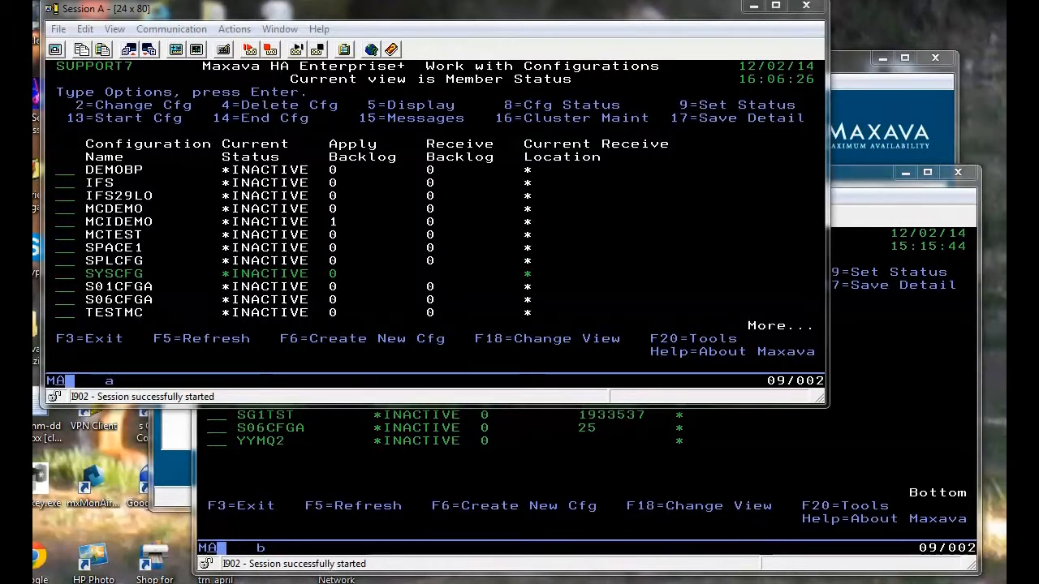
Open the Maintain Generic Definitions tool from the configurations list
{"action": "key", "text": "shift+F6"}
{"action": "key", "text": "Return"}
{"action": "key", "text": "shift+F8"}
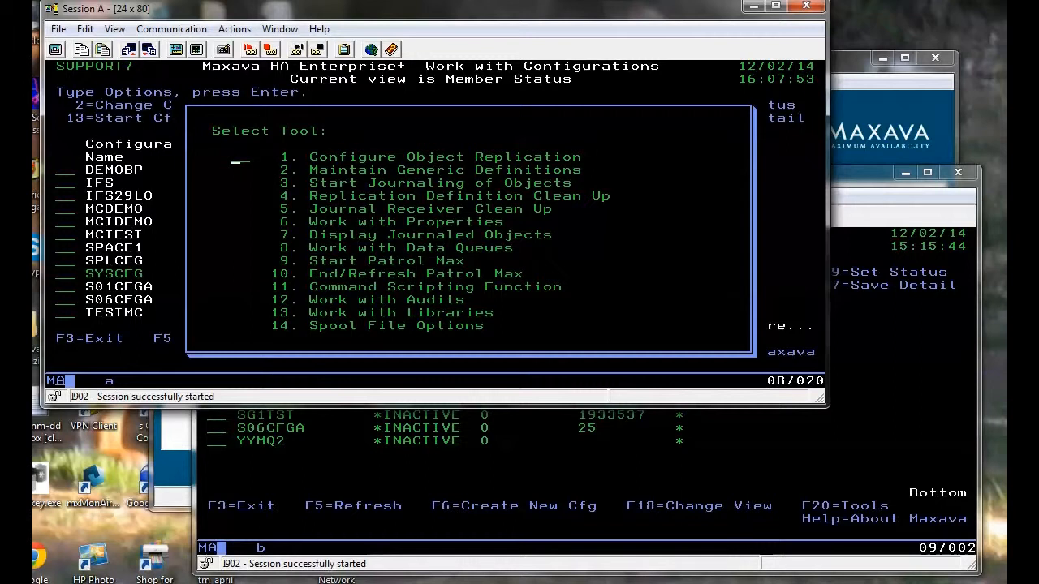
{"action": "type", "text": "2"}
{"action": "key", "text": "Return"}
Show the generic definitions for configuration MCTEST and library MCTEST
{"action": "type", "text": "MCTEST"}
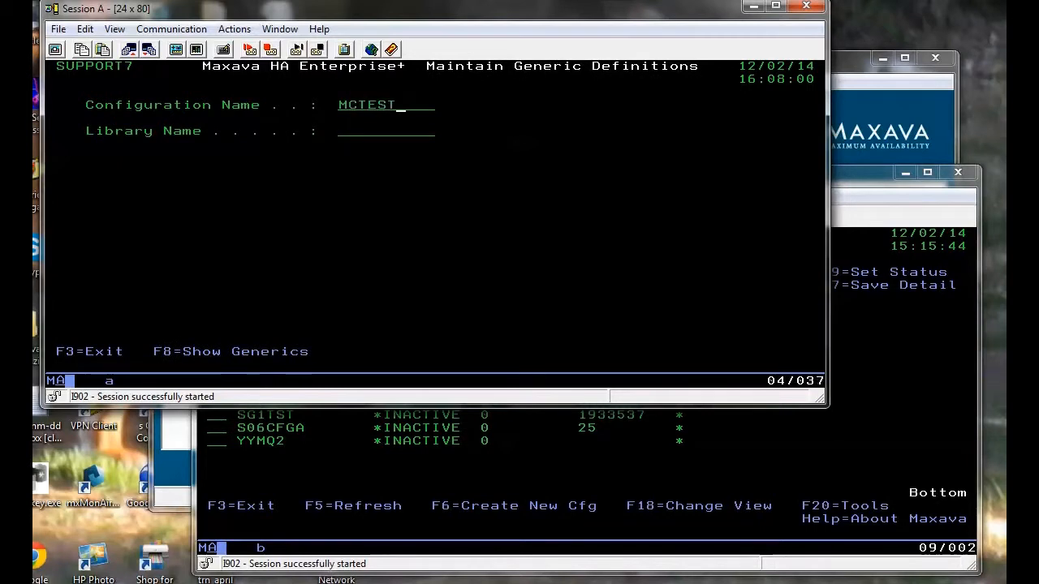
{"action": "key", "text": "Tab"}
{"action": "type", "text": "MCTEST"}
{"action": "key", "text": "Return"}
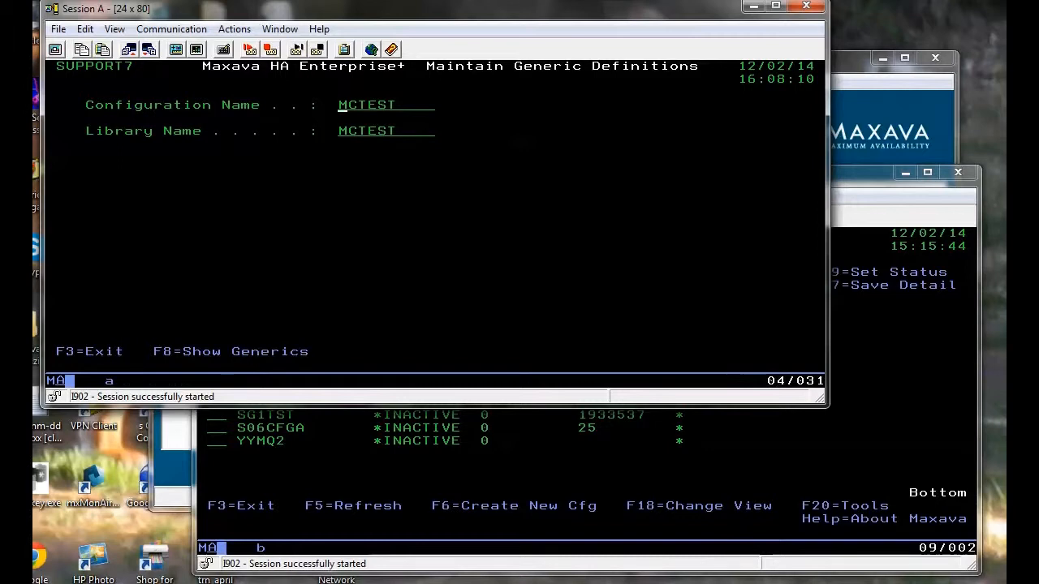
{"action": "key", "text": "F8"}
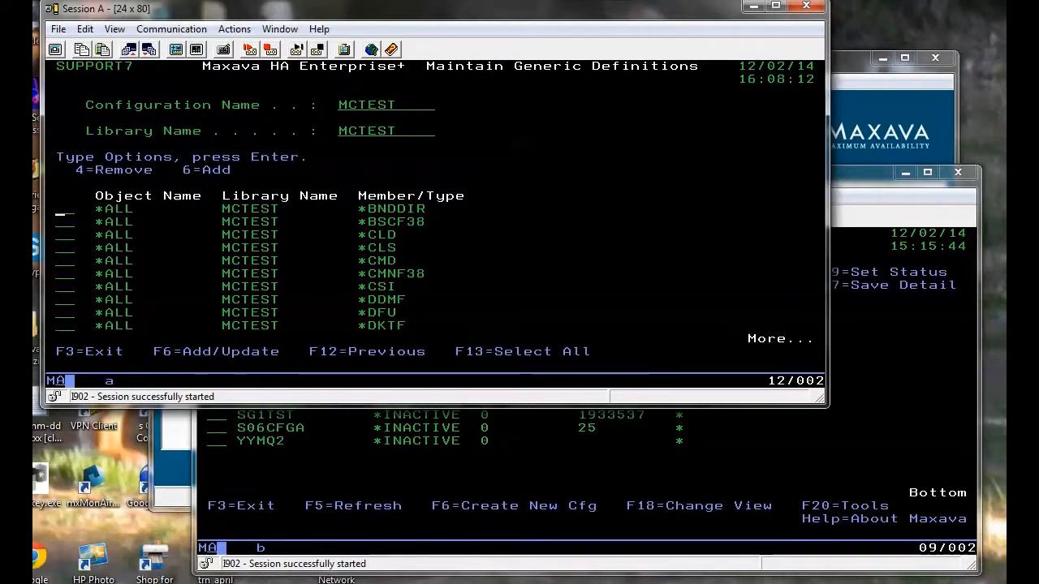
Examine the object types offered as generic definitions for library MCTEST, from the first page to the last and back
{"action": "key", "text": "Page_Down"}
{"action": "key", "text": "Page_Down"}
{"action": "key", "text": "Page_Down"}
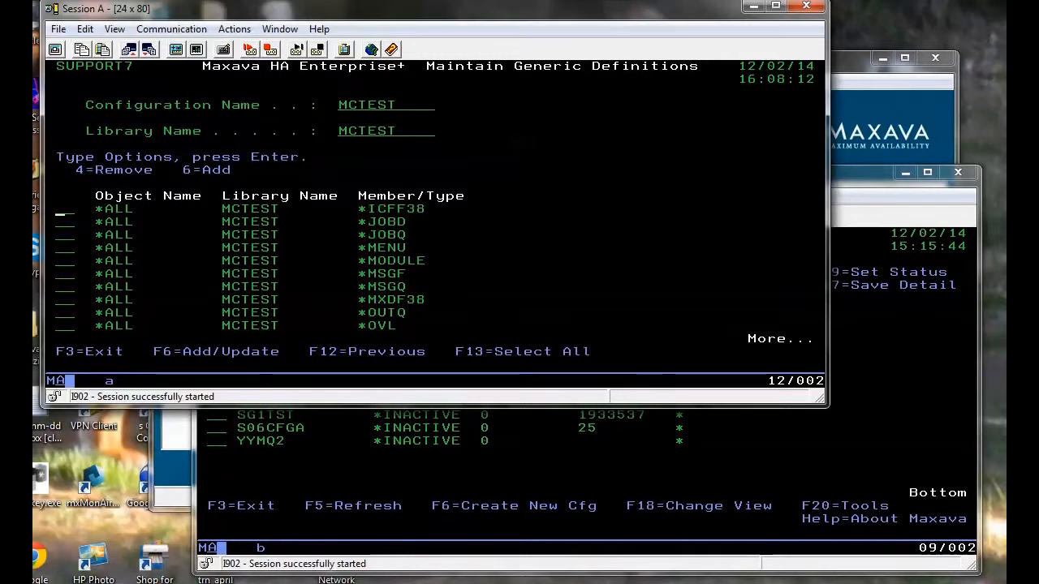
{"action": "key", "text": "Page_Down"}
{"action": "key", "text": "Page_Down"}
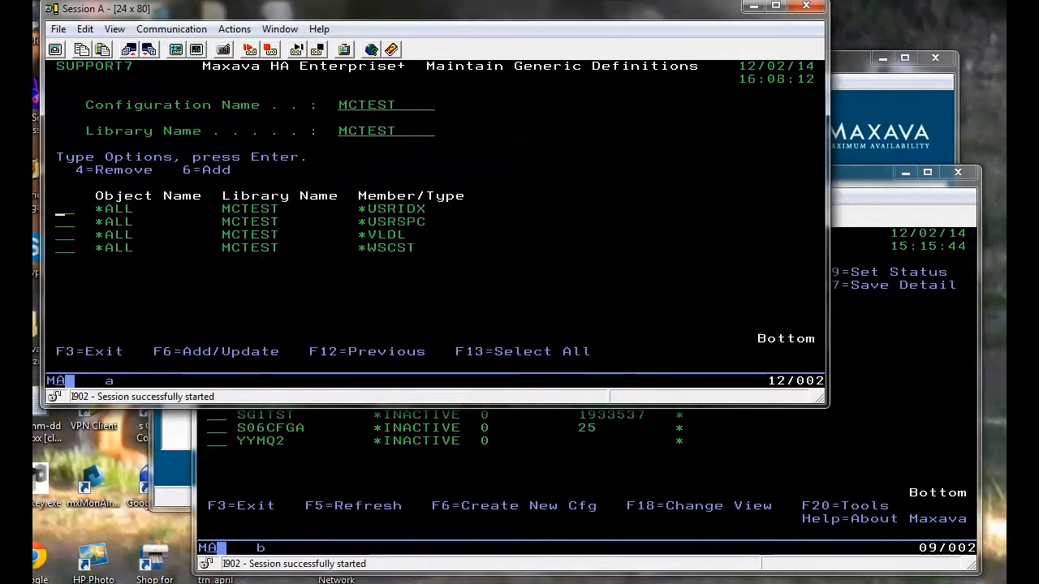
{"action": "key", "text": "Page_Up"}
{"action": "key", "text": "Page_Up"}
{"action": "key", "text": "Page_Up"}
{"action": "key", "text": "Page_Up"}
{"action": "key", "text": "Page_Up"}
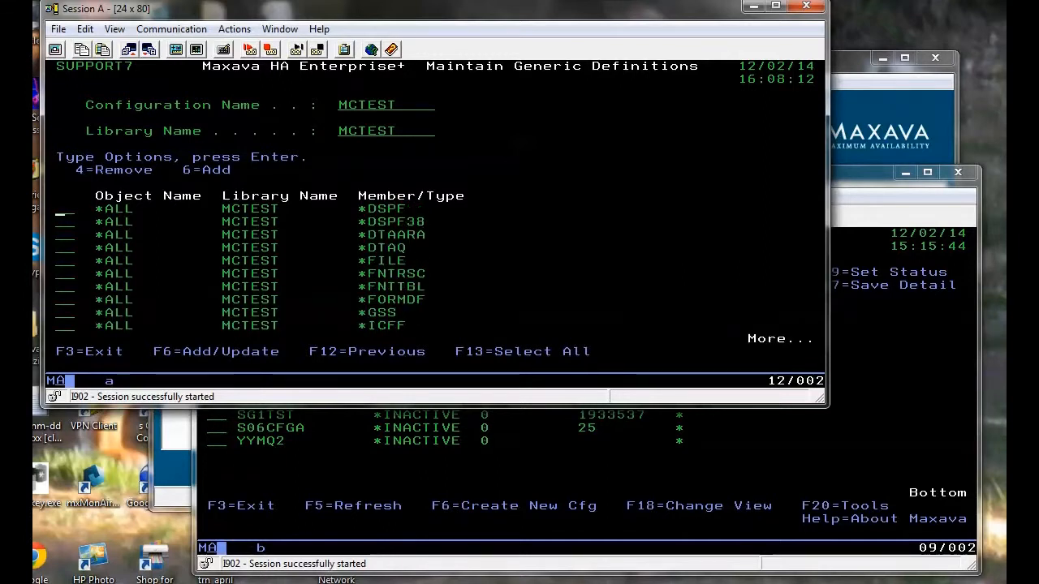
{"action": "key", "text": "Page_Up"}
{"action": "key", "text": "ctrl"}
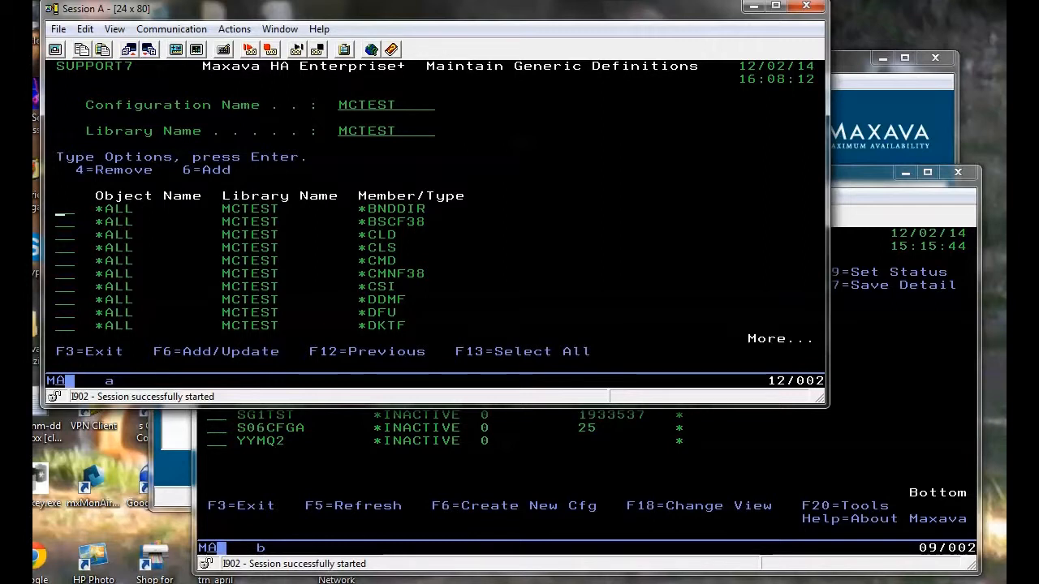
Add all generic definitions of library MCTEST to the configuration, applying the default replication options to all selected entries
{"action": "type", "text": "3"}
{"action": "key", "text": "Return"}
{"action": "type", "text": "6"}
{"action": "key", "text": "shift+F1"}
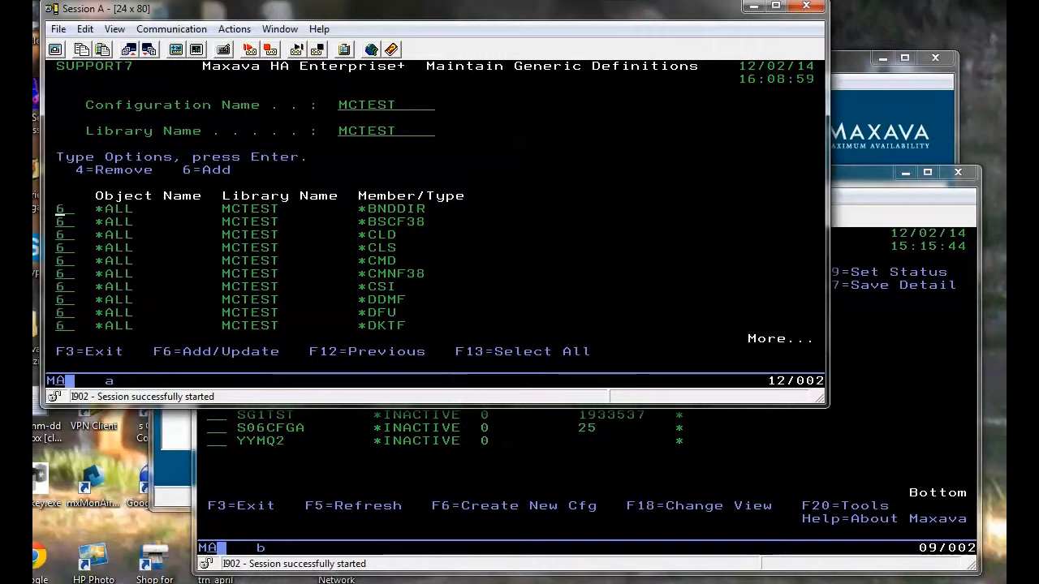
{"action": "key", "text": "Return"}
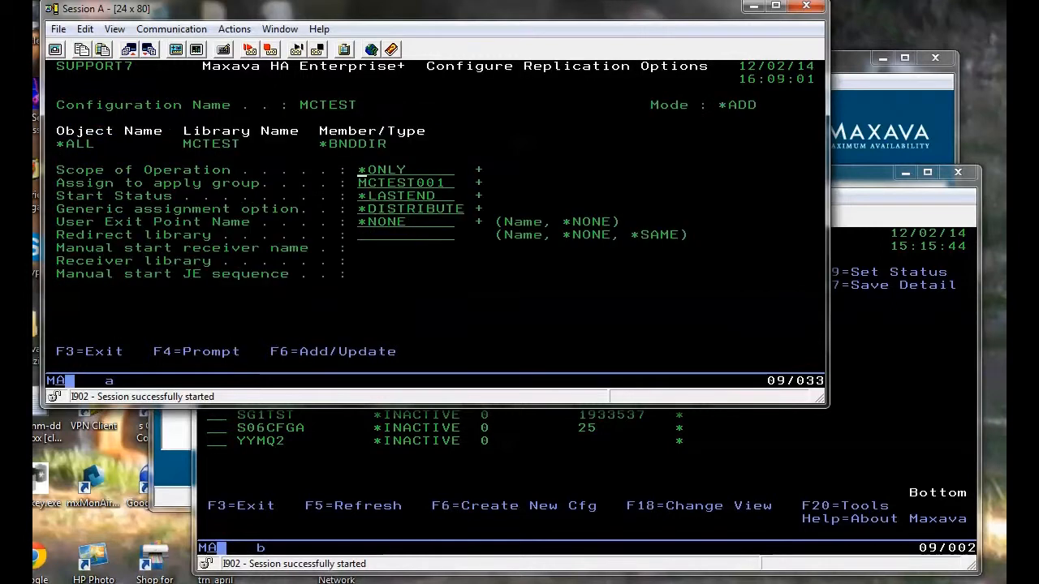
{"action": "type", "text": "Y"}
{"action": "key", "text": "Return"}
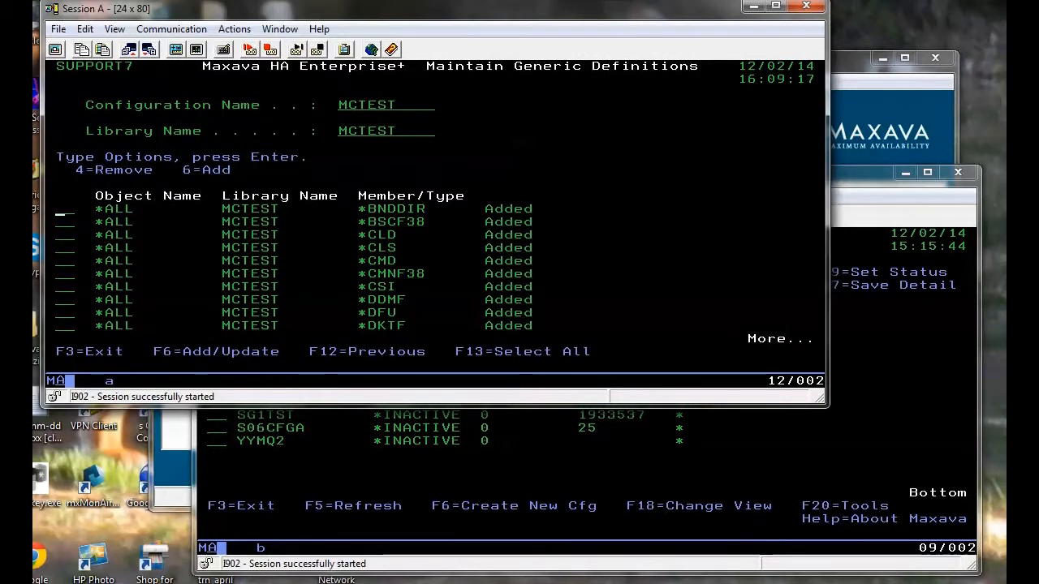
Go back and show the generic definitions of configuration MCTEST for library MCTEST2
{"action": "key", "text": "F12"}
{"action": "key", "text": "Tab"}
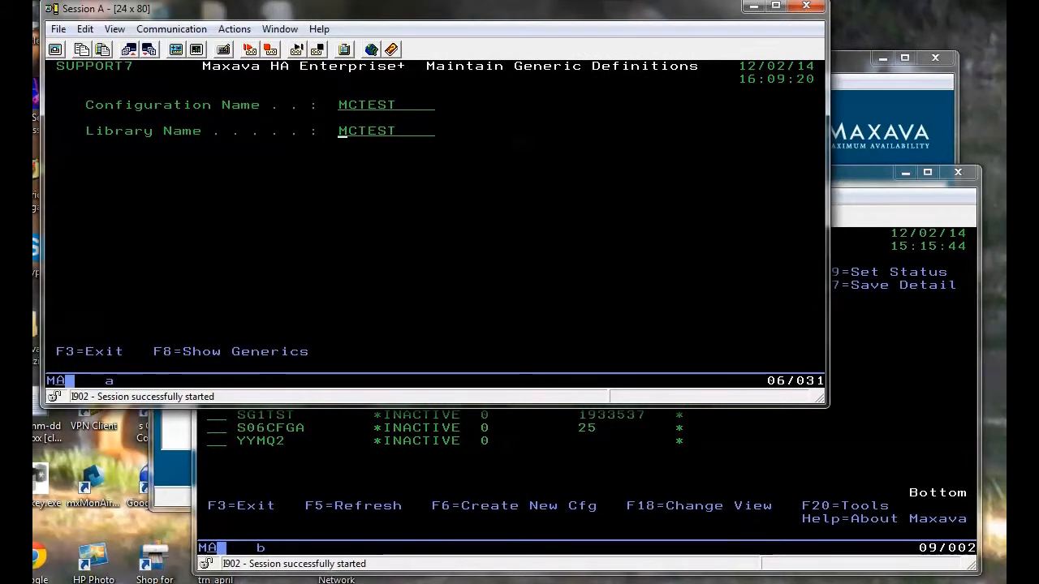
{"action": "key", "text": "Right"}
{"action": "key", "text": "Right"}
{"action": "key", "text": "Right"}
{"action": "key", "text": "Right"}
{"action": "key", "text": "Right"}
{"action": "key", "text": "Right"}
{"action": "type", "text": "2"}
{"action": "key", "text": "Return"}
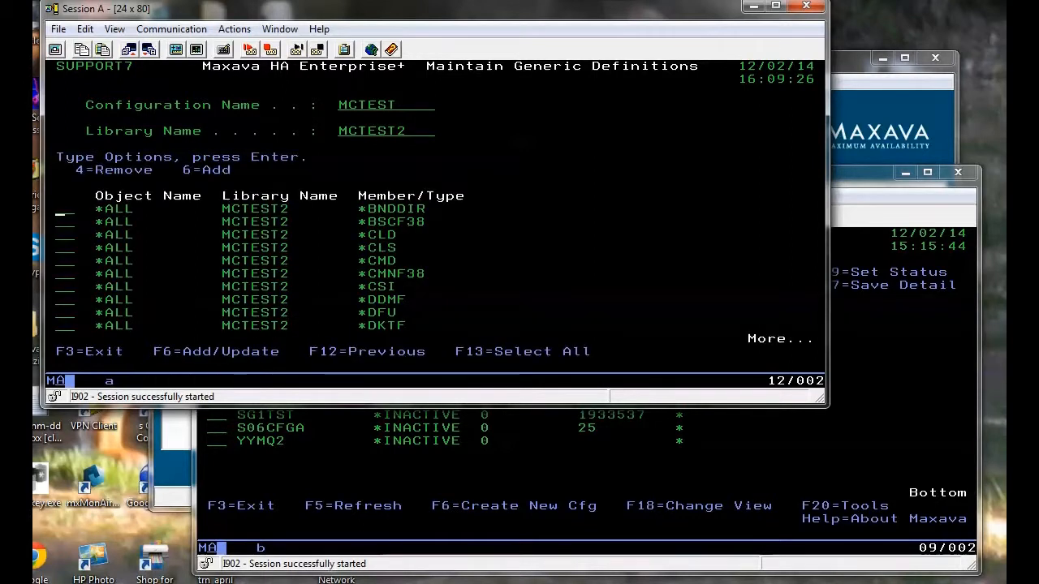
Add all MCTEST2 generic definitions with the default replication options applied to every selected entry, and return to the configurations list
{"action": "type", "text": "6"}
{"action": "key", "text": "shift+F1"}
{"action": "key", "text": "Return"}
{"action": "key", "text": "Return"}
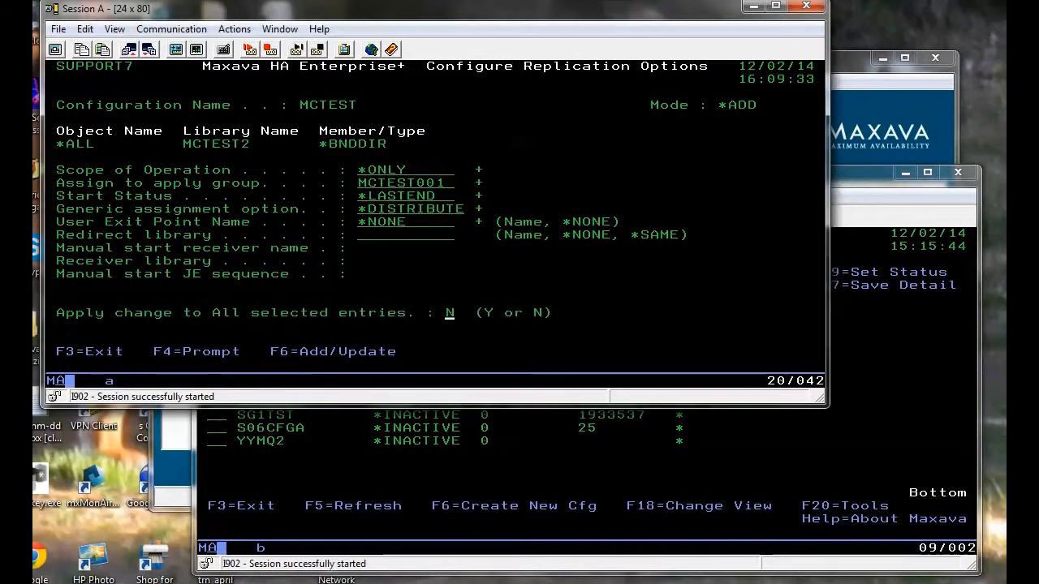
{"action": "type", "text": "Y"}
{"action": "key", "text": "Return"}
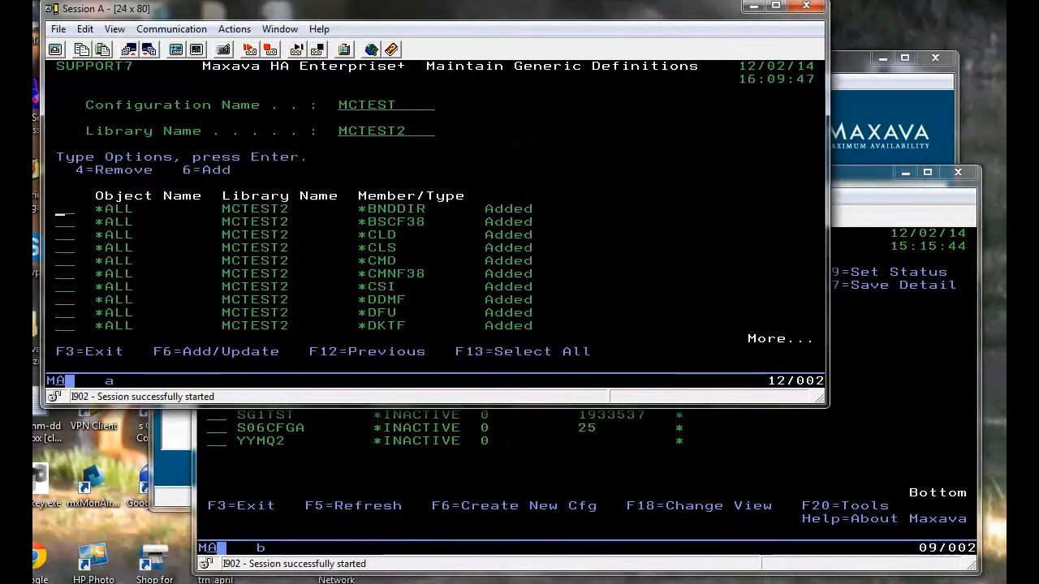
{"action": "key", "text": "F3"}
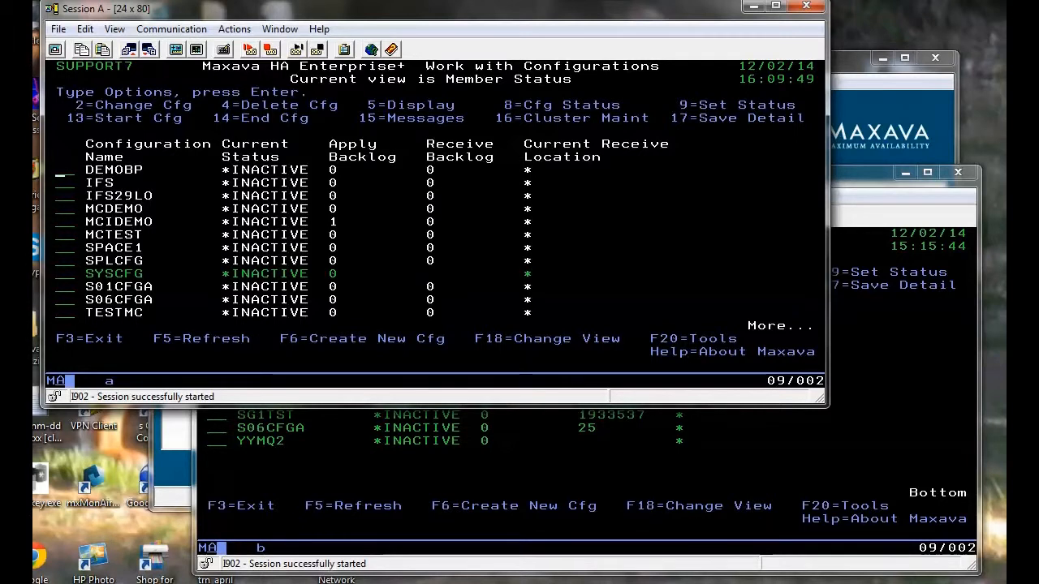
Switch to the Maxava HA Enterprise+ graphical window and examine the configuration types available for a new non-IFS configuration on SUPPORT7
{"action": "key", "text": "alt+Tab"}
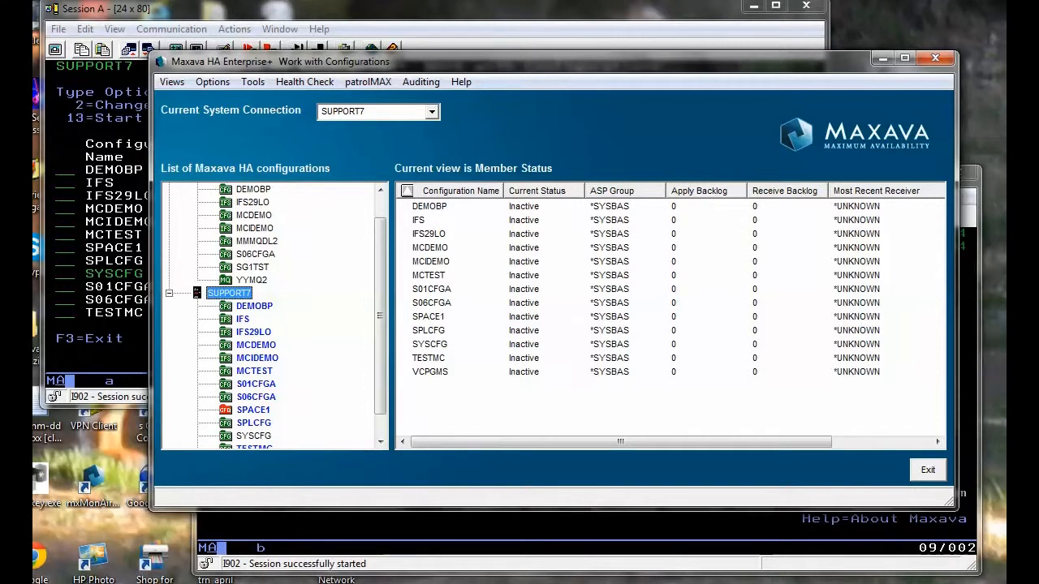
{"action": "right_click", "coordinate": [226, 293]}
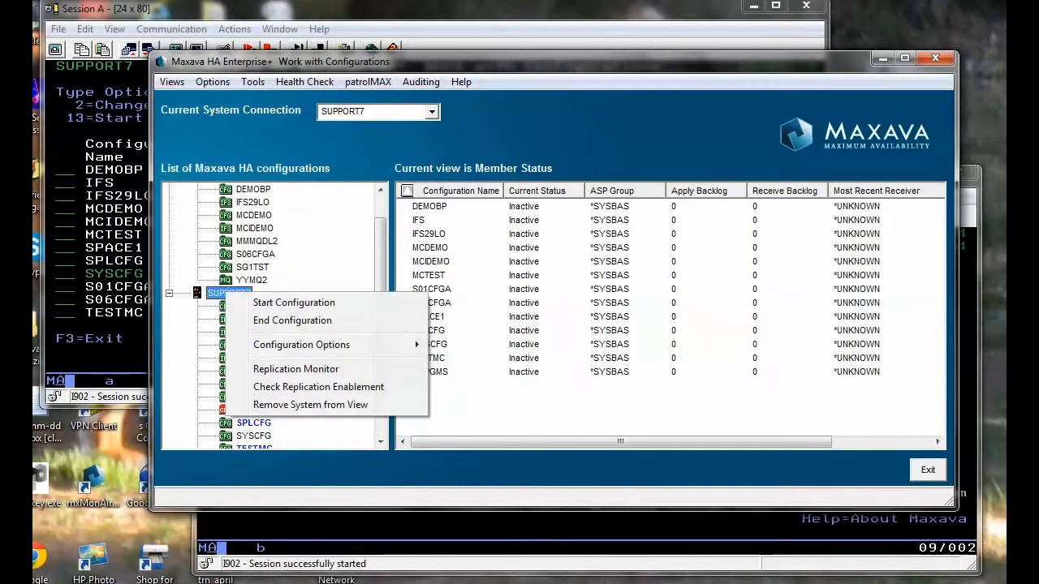
{"action": "mouse_move", "coordinate": [300, 345]}
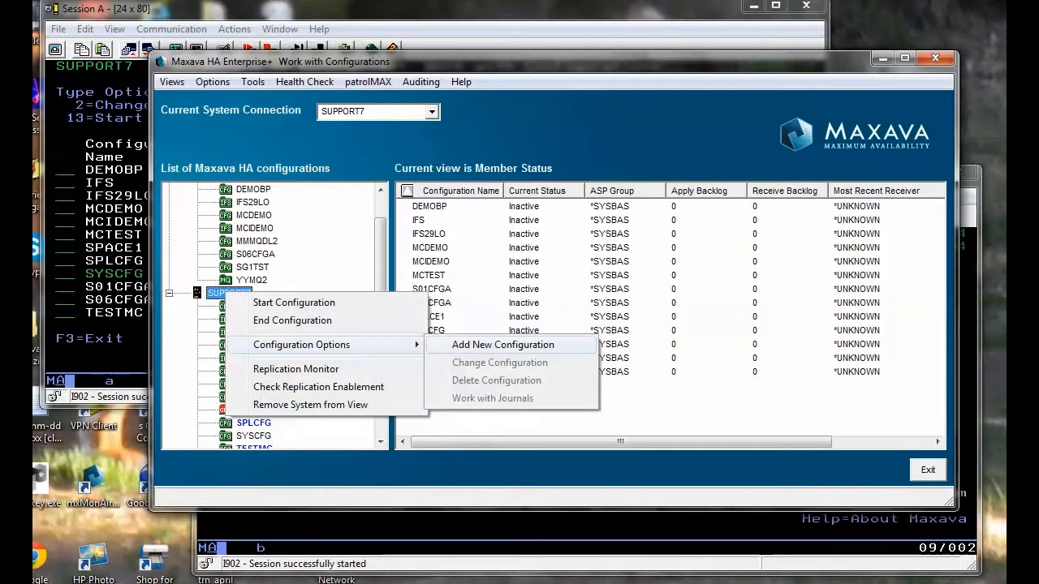
{"action": "left_click", "coordinate": [503, 345]}
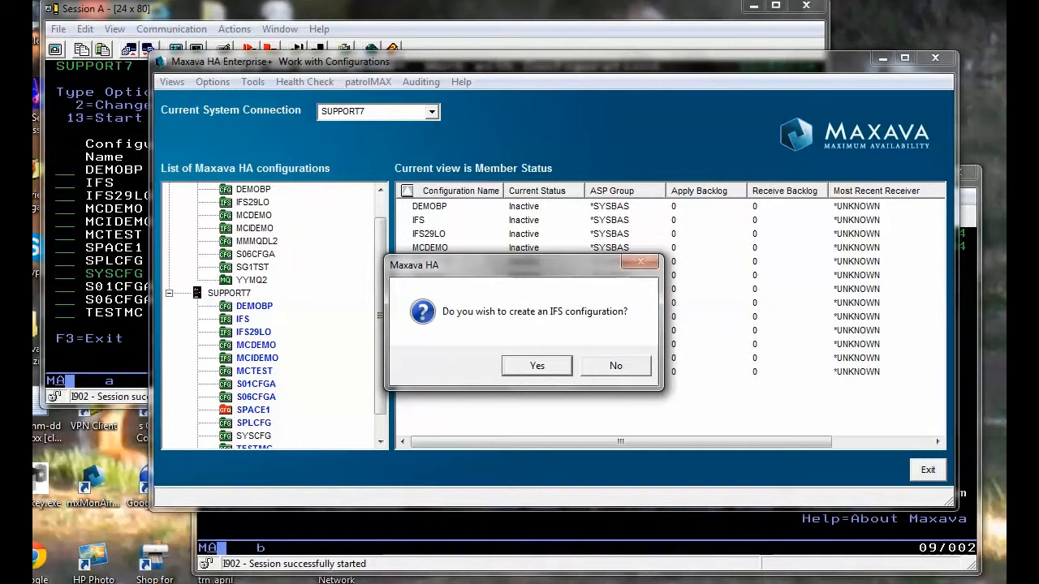
{"action": "left_click", "coordinate": [616, 366]}
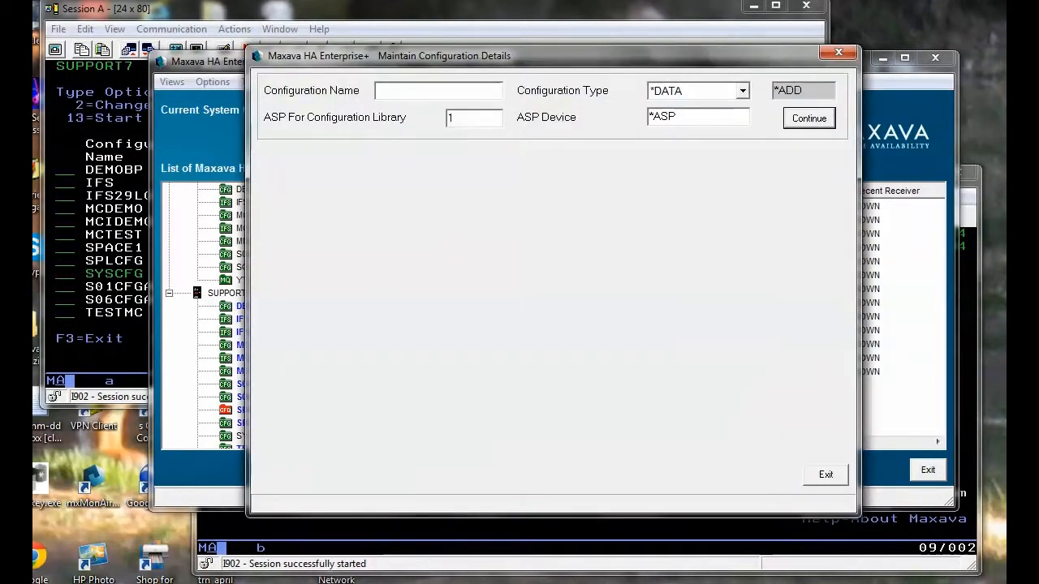
{"action": "left_click", "coordinate": [742, 91]}
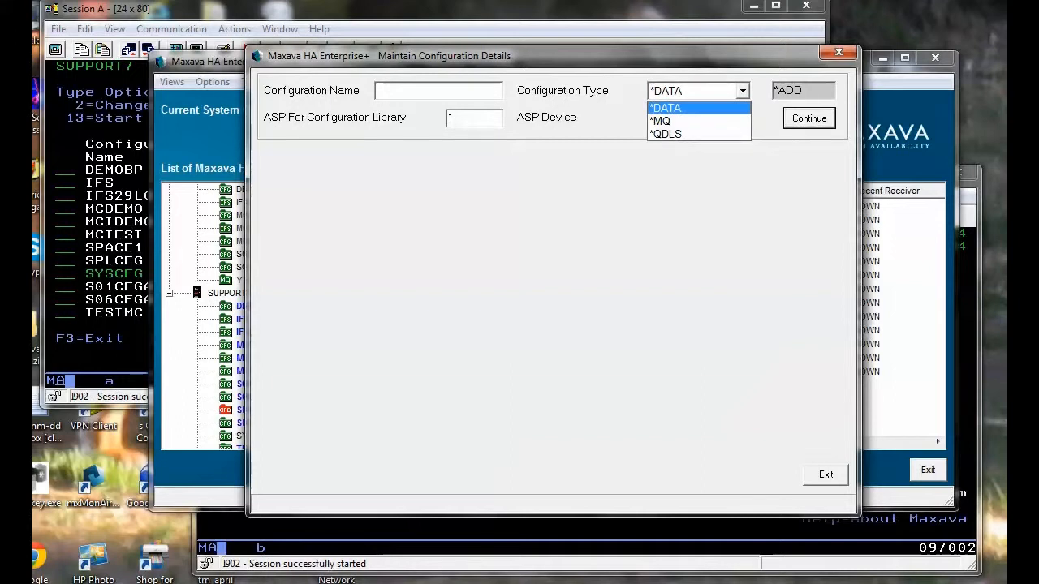
{"action": "key", "text": "Return"}
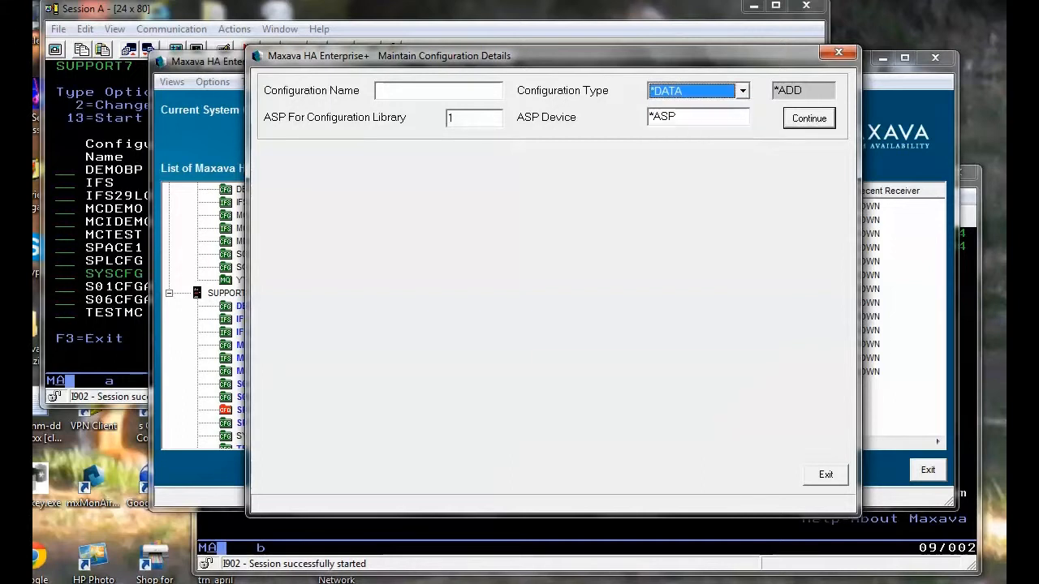
{"action": "key", "text": "Escape"}
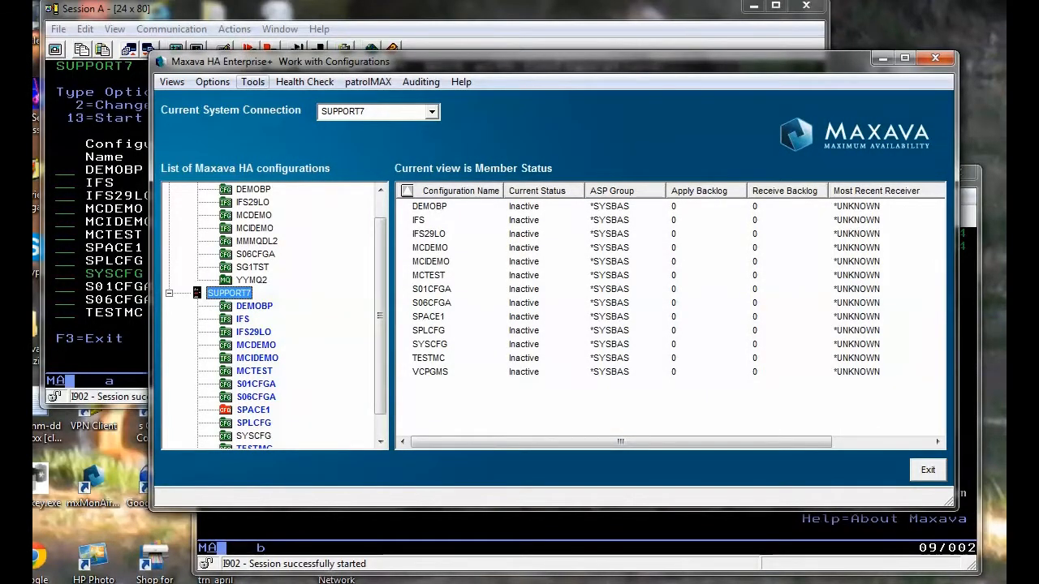
Open Maintain Generic Definitions and list the generic definitions for configuration MCTEST and library MCTEST3
{"action": "left_click", "coordinate": [252, 81]}
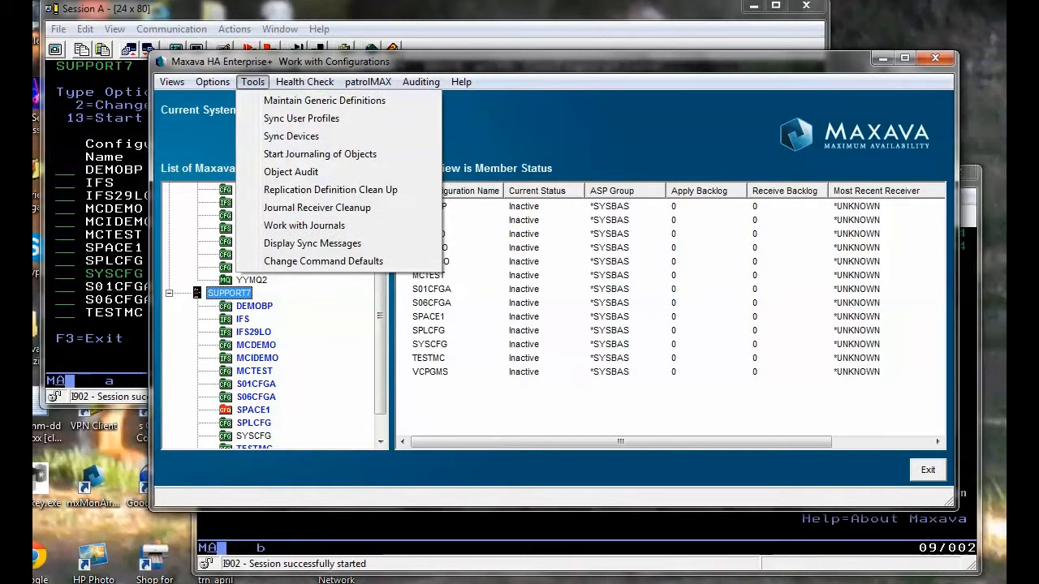
{"action": "left_click", "coordinate": [324, 101]}
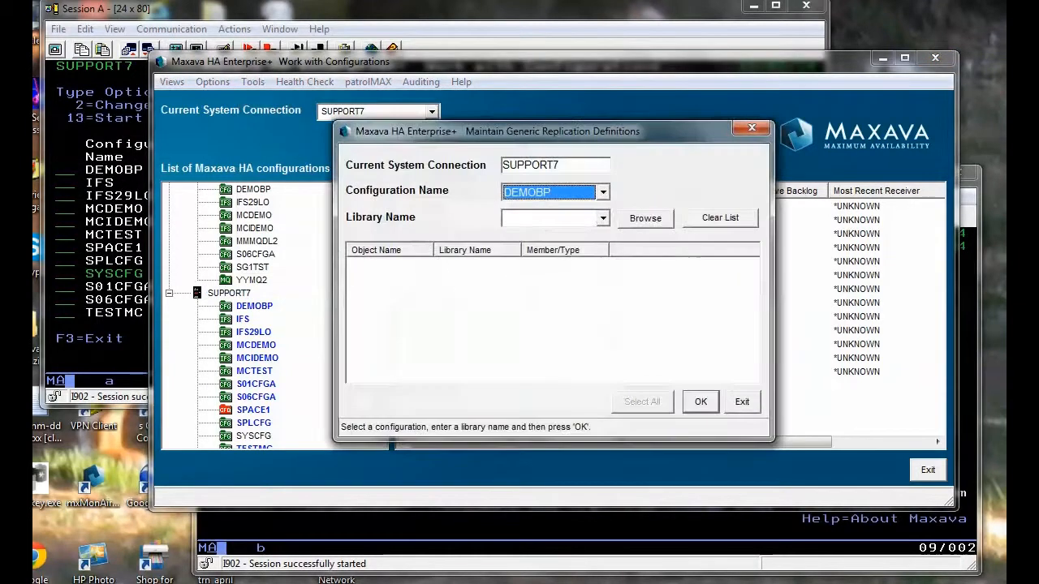
{"action": "left_click", "coordinate": [603, 192]}
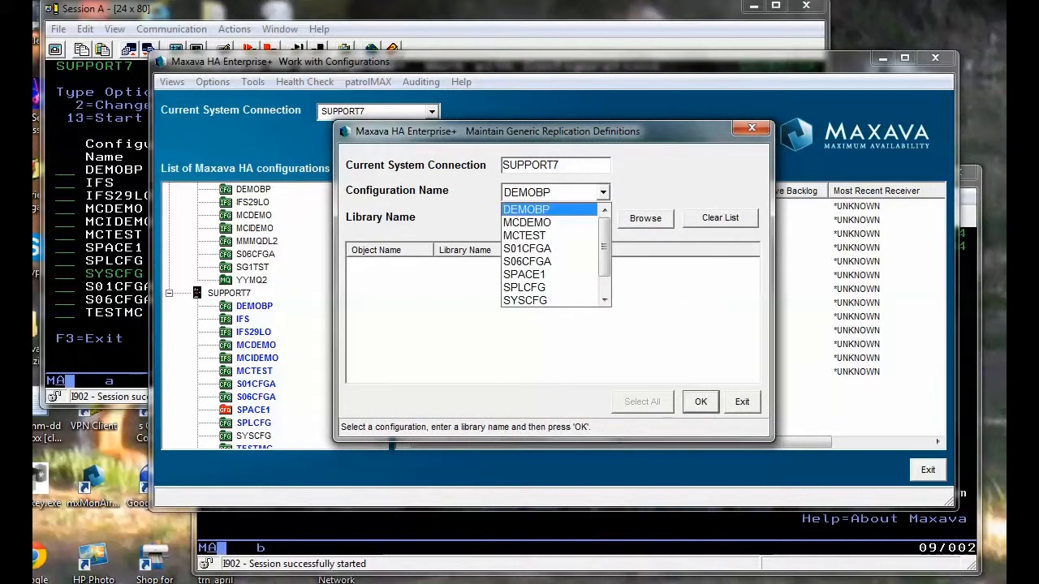
{"action": "left_click", "coordinate": [529, 235]}
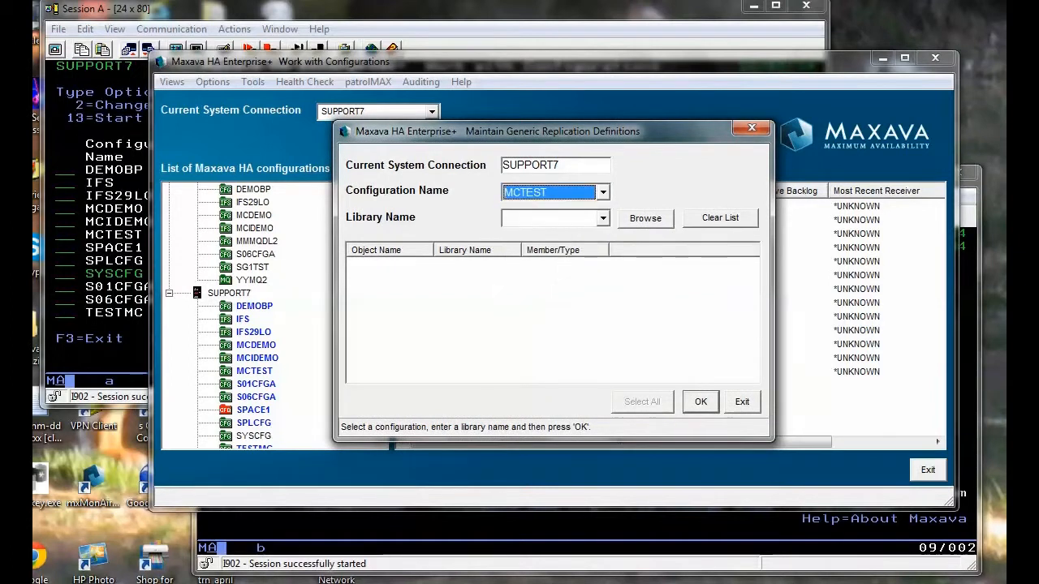
{"action": "left_click", "coordinate": [548, 218]}
{"action": "type", "text": "m"}
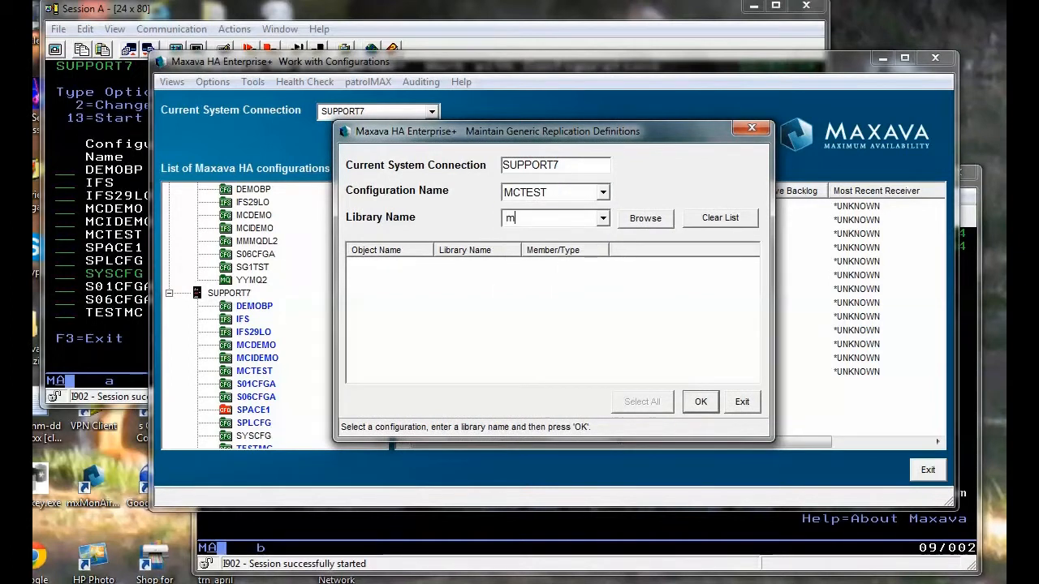
{"action": "type", "text": "ctest3"}
{"action": "key", "text": "Return"}
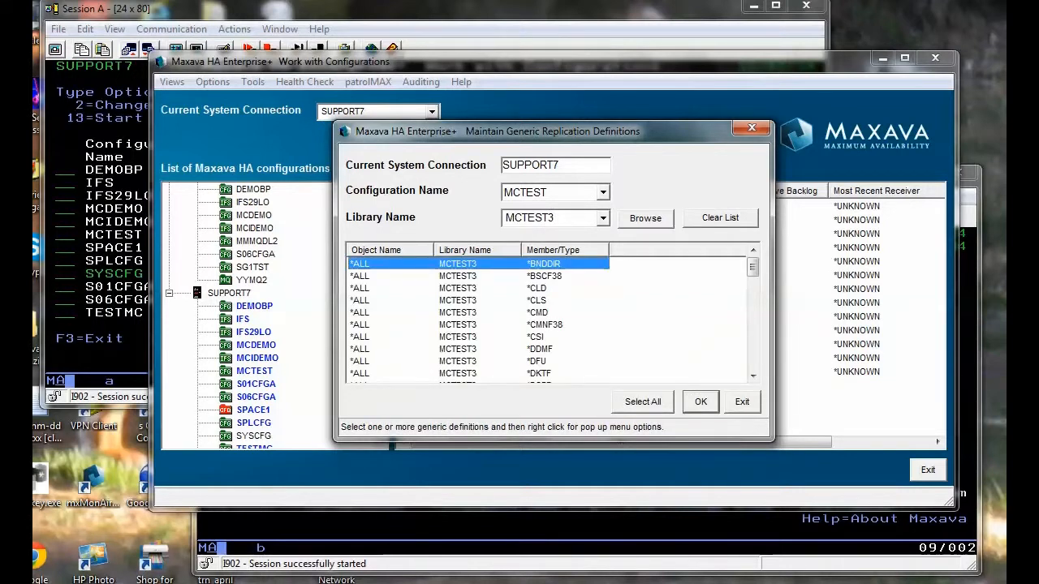
Add all MCTEST3 generic definitions to configuration MCTEST with the default replication options, and close the generic definitions window
{"action": "left_click", "coordinate": [643, 402]}
{"action": "right_click", "coordinate": [540, 304]}
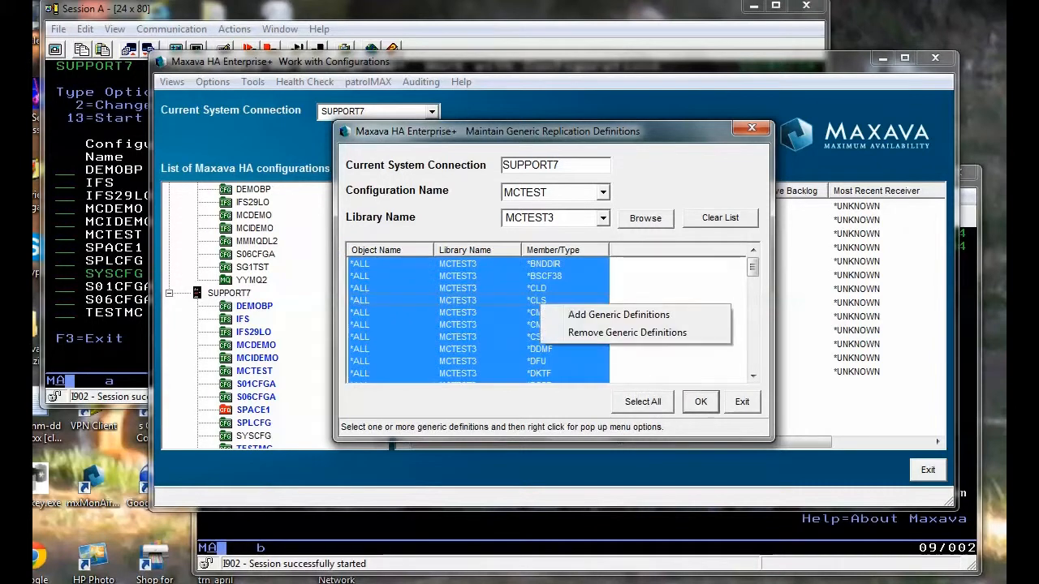
{"action": "left_click", "coordinate": [618, 314]}
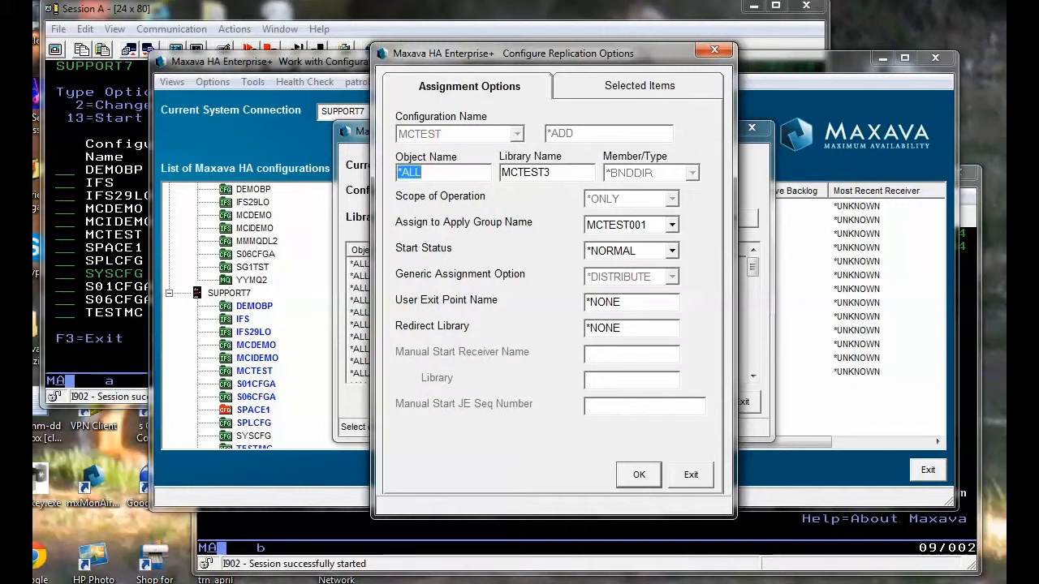
{"action": "left_click", "coordinate": [638, 475]}
{"action": "left_click", "coordinate": [595, 366]}
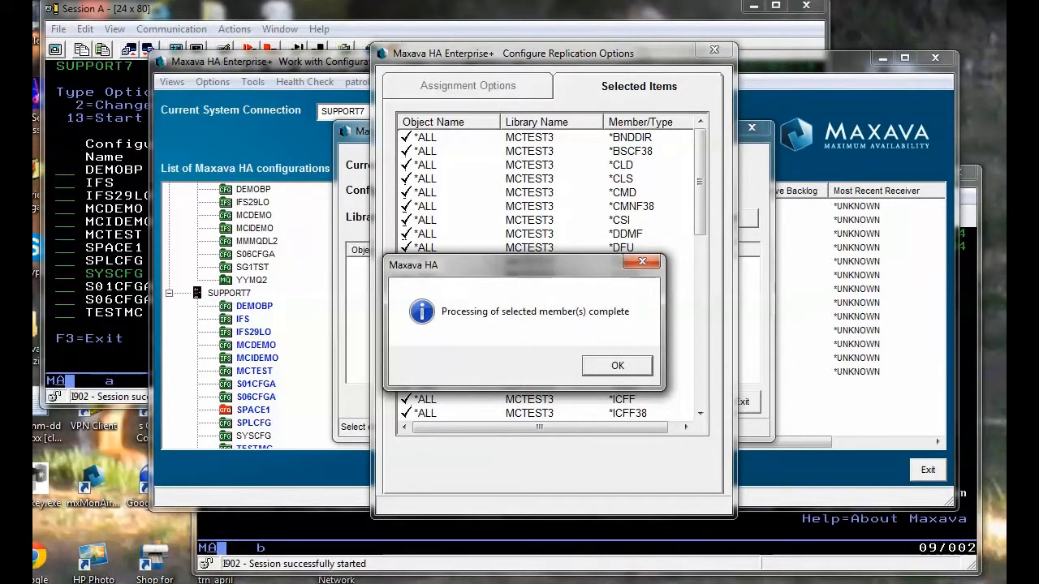
{"action": "key", "text": "Return"}
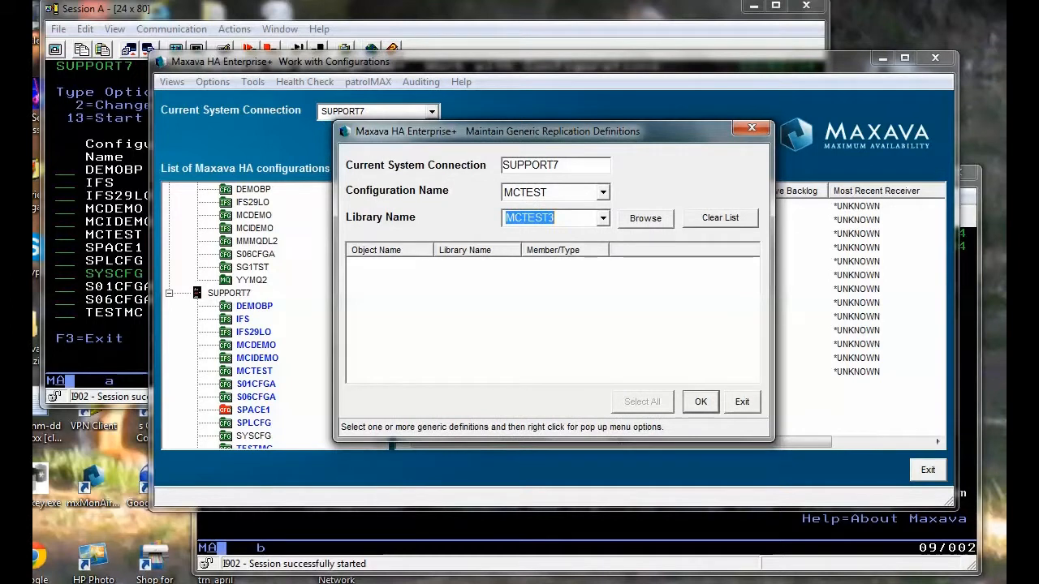
{"action": "key", "text": "Escape"}
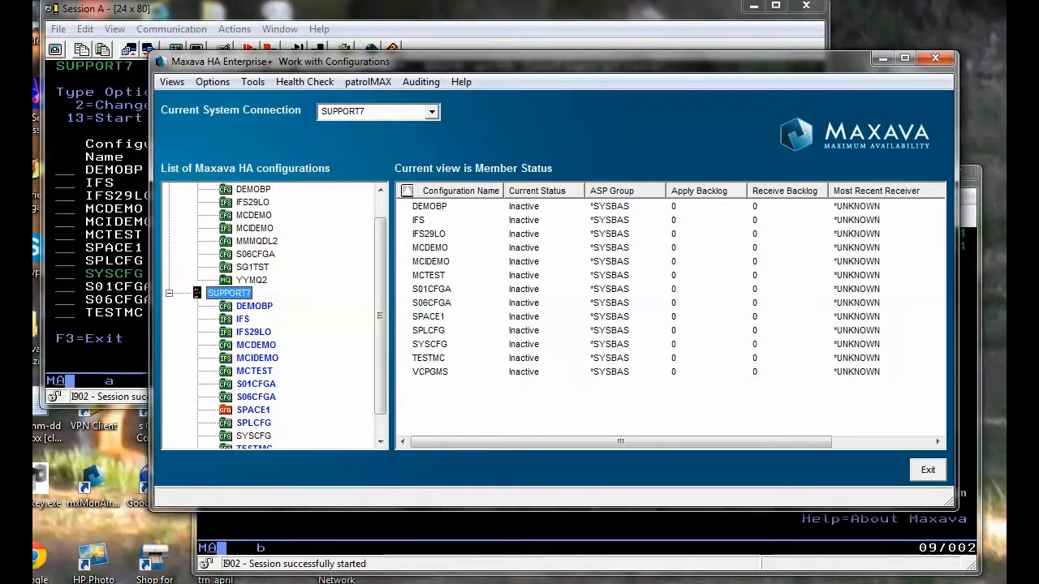
Examine the configuration options available for system SUPPORT8, including adding a new configuration, without choosing any
{"action": "scroll", "coordinate": [380, 316], "scroll_direction": "up", "scroll_amount": 1}
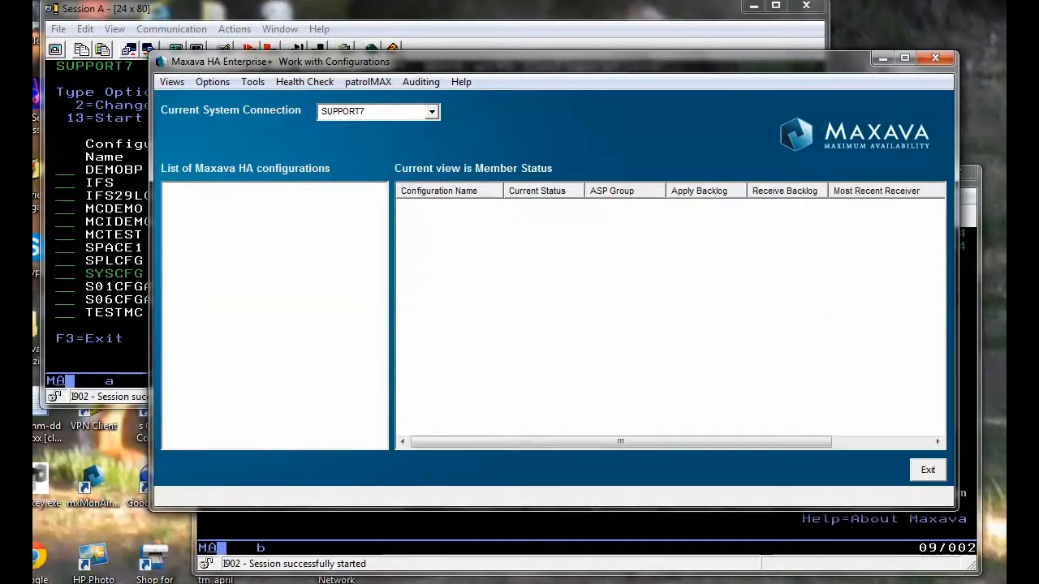
{"action": "key", "text": "shift+F10"}
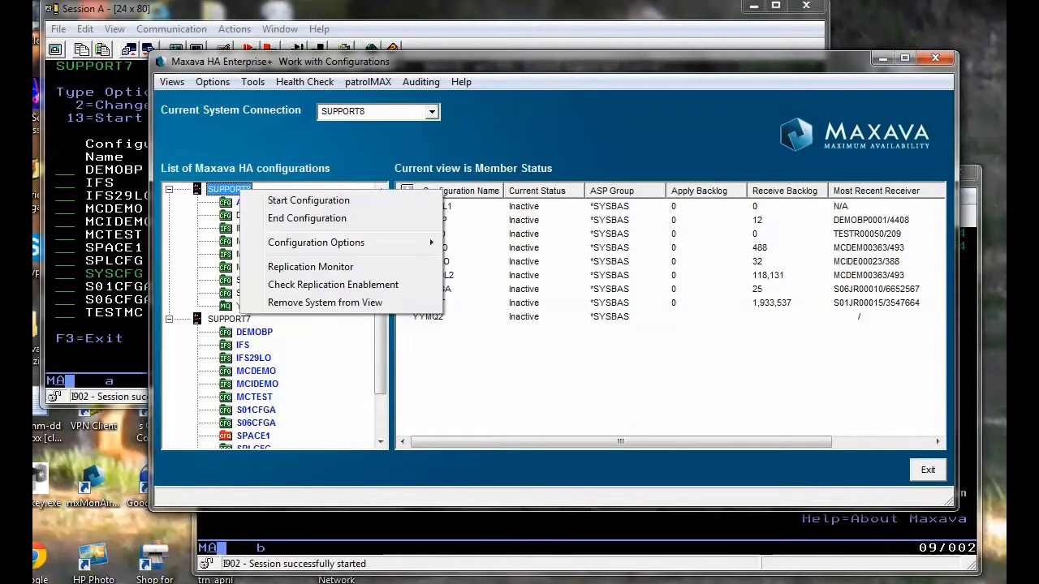
{"action": "key", "text": "Down"}
{"action": "key", "text": "Down"}
{"action": "key", "text": "Down"}
{"action": "key", "text": "Right"}
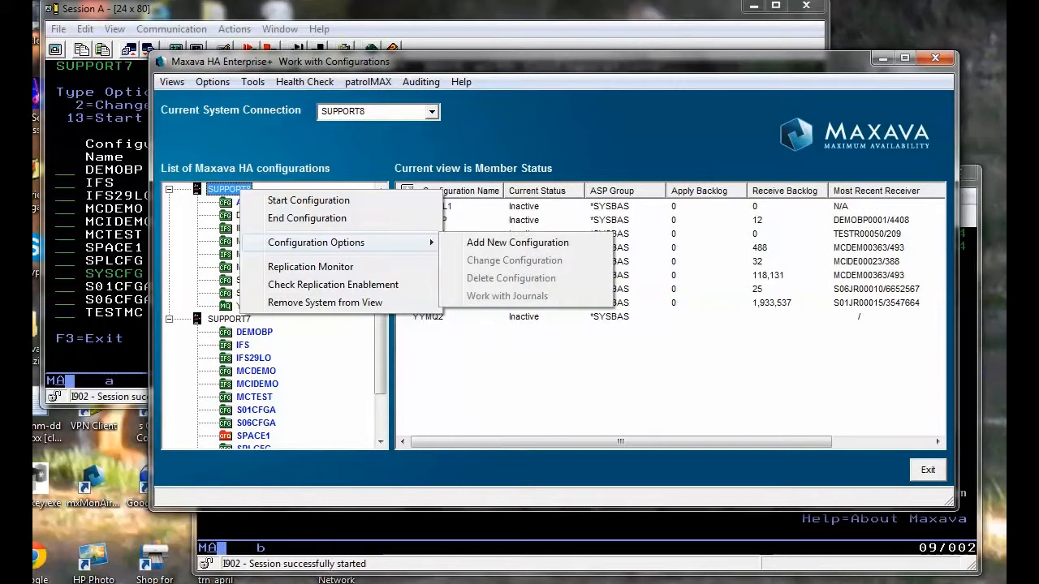
{"action": "key", "text": "Down"}
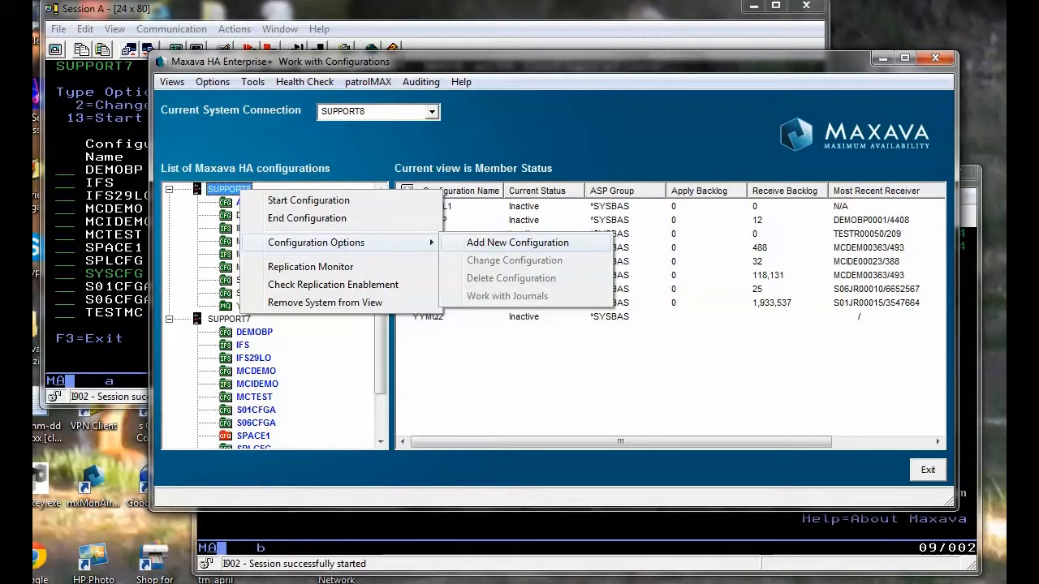
{"action": "key", "text": "Escape"}
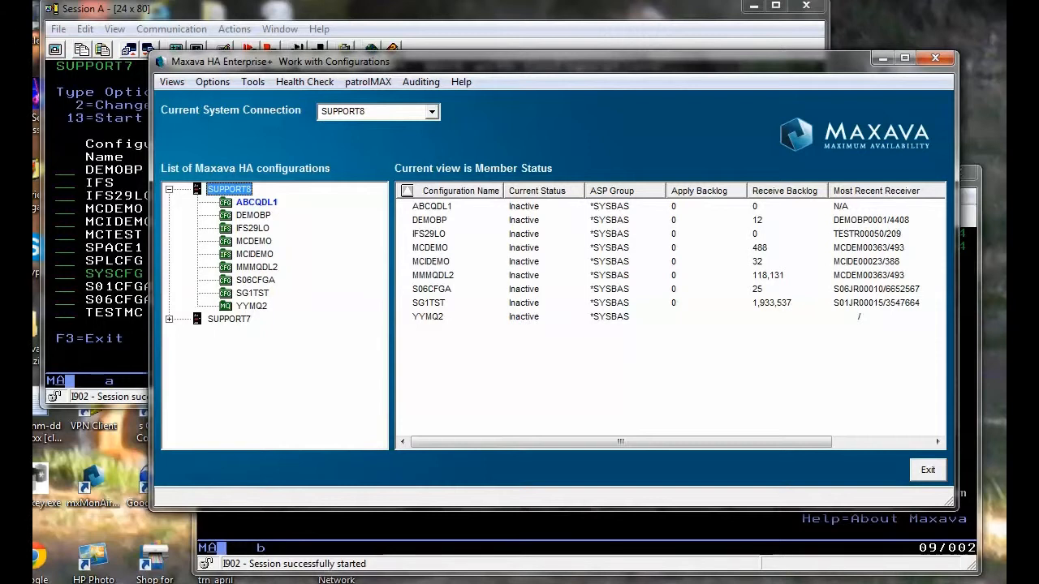
View the Start Configuration settings for configuration MCDEMO on SUPPORT8 and close the dialog without starting it
{"action": "right_click", "coordinate": [251, 241]}
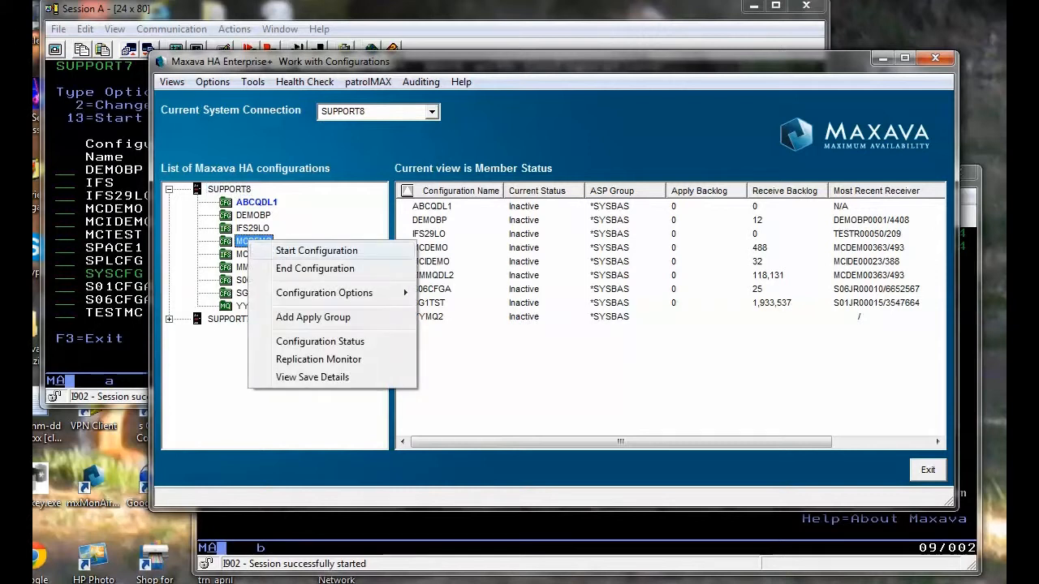
{"action": "left_click", "coordinate": [316, 250]}
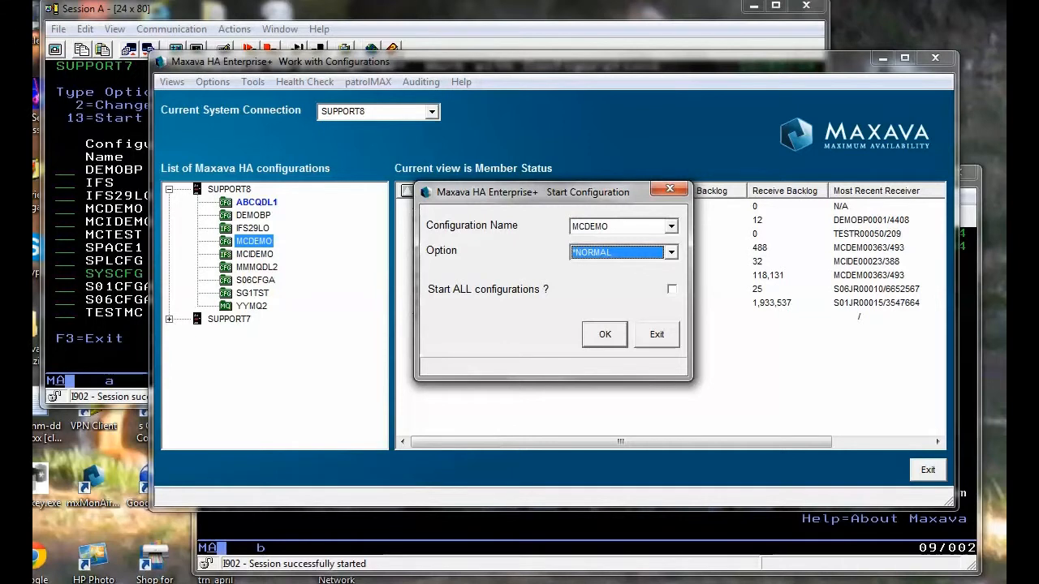
{"action": "left_click", "coordinate": [657, 335]}
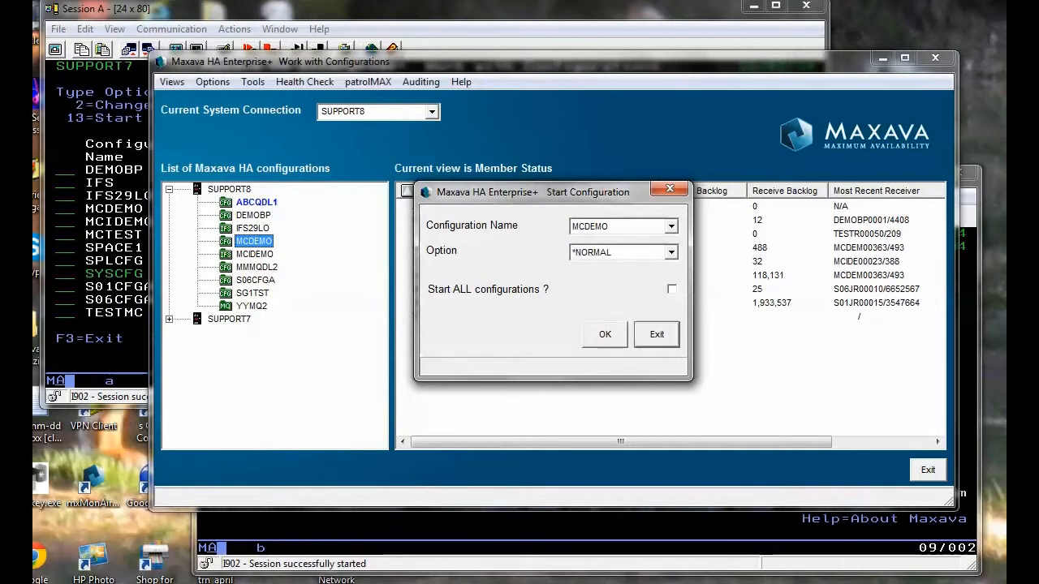